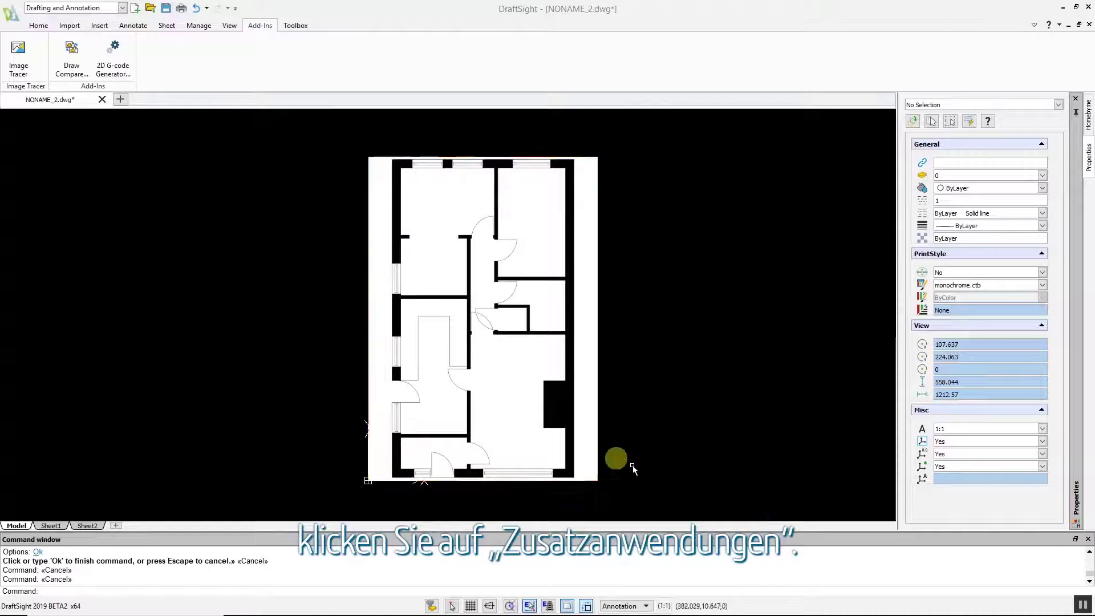
# Step: Trace the whole floor plan image using the 'FloorPlan High Quality, High-Res Image' profile
pyautogui.click(20, 54)
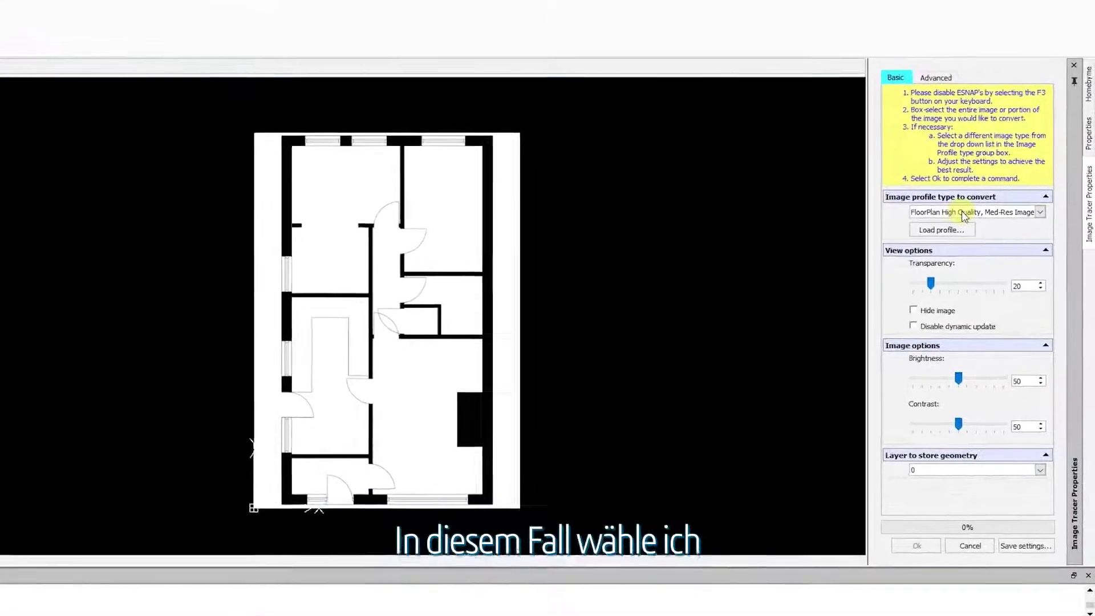
pyautogui.click(984, 219)
pyautogui.click(964, 220)
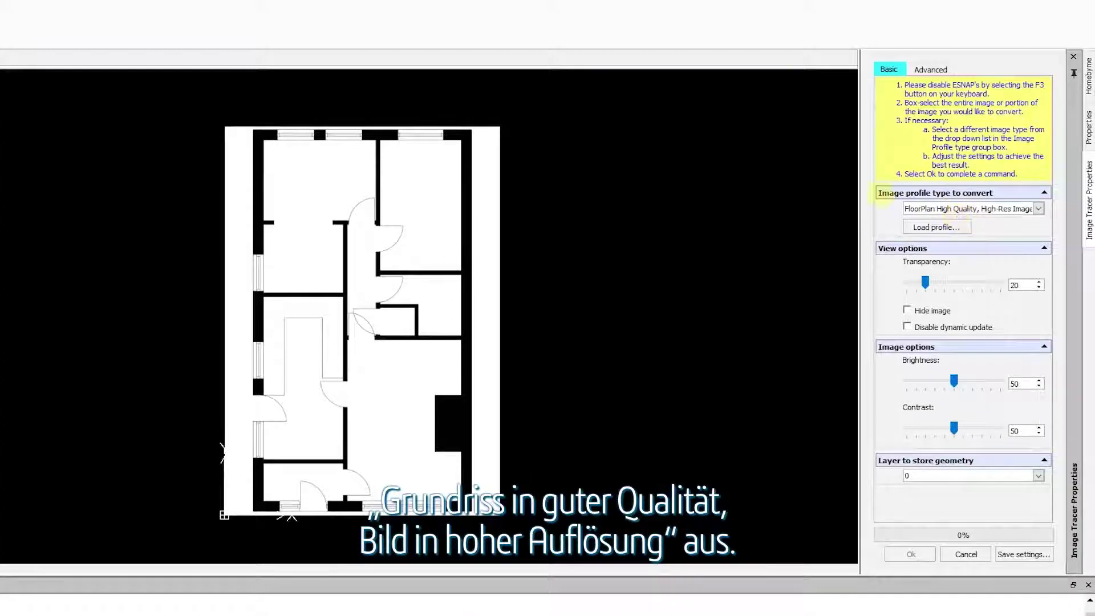
pyautogui.click(581, 113)
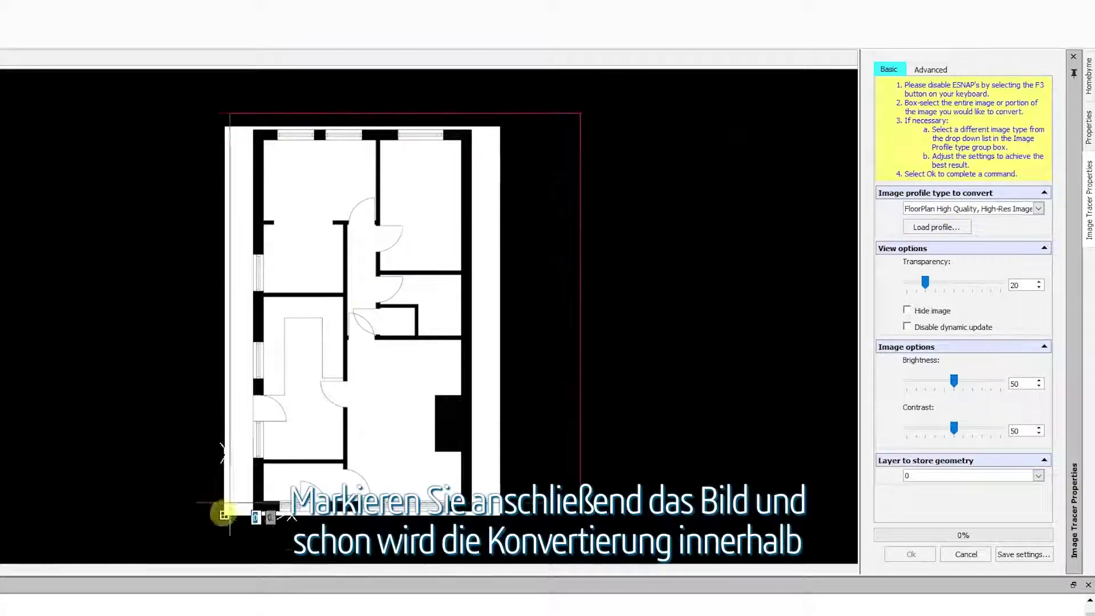
pyautogui.click(174, 553)
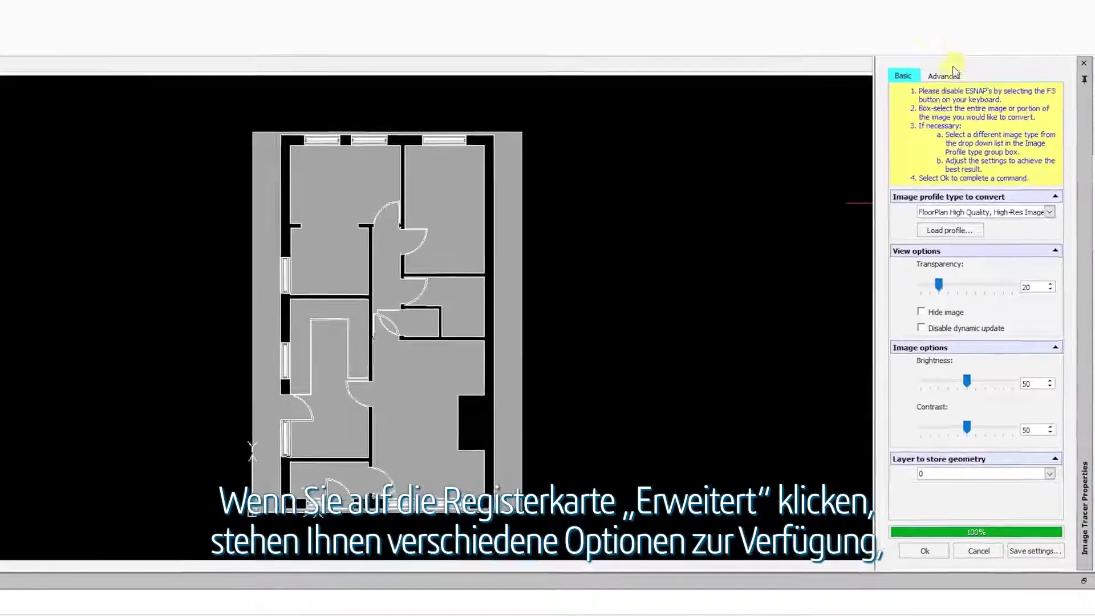
# Step: Set the Advanced line option to single lines and accept the traced floor plan
pyautogui.click(954, 72)
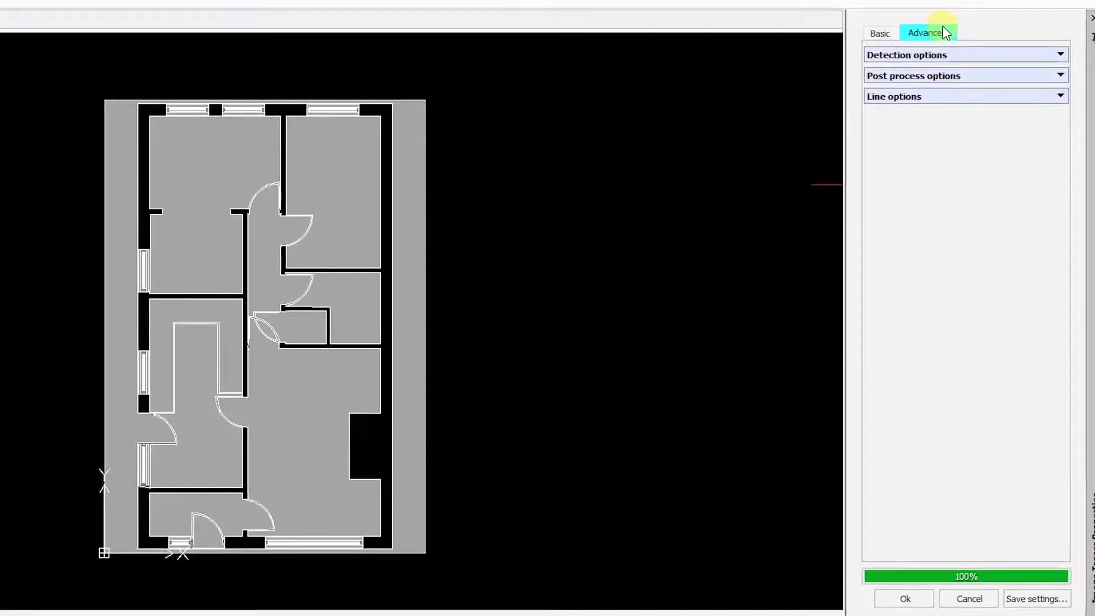
pyautogui.click(959, 101)
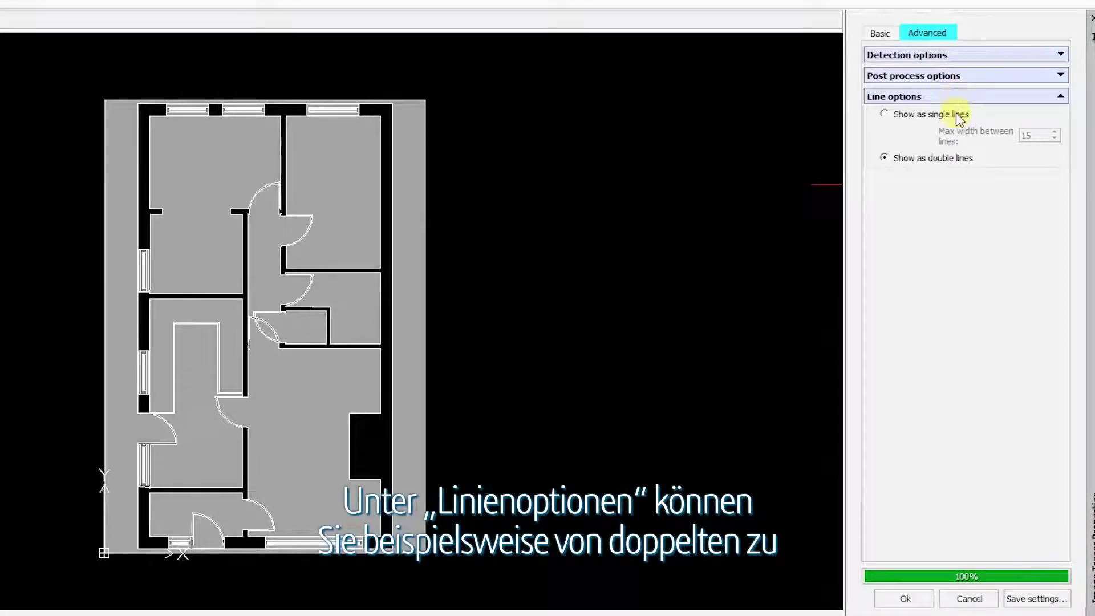
pyautogui.click(955, 115)
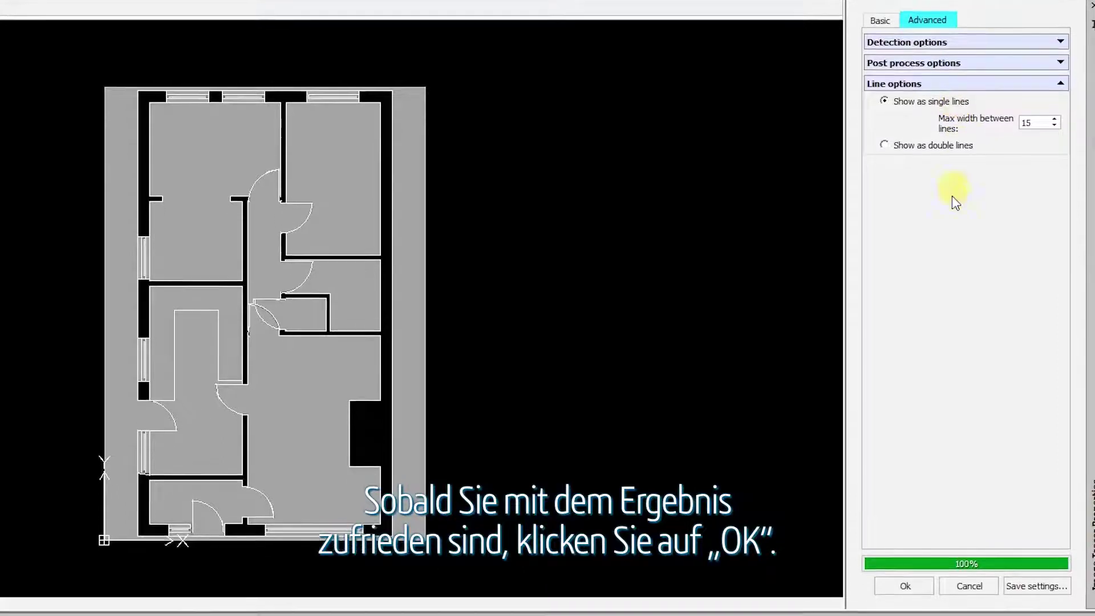
pyautogui.click(910, 549)
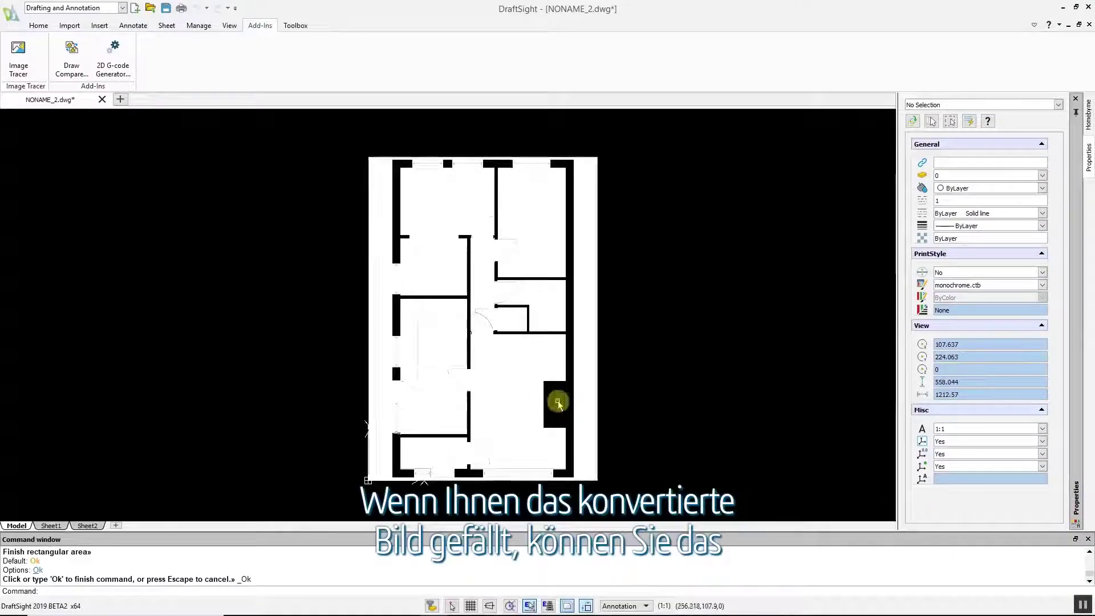
# Step: Delete the original floor plan raster image
pyautogui.click(509, 382)
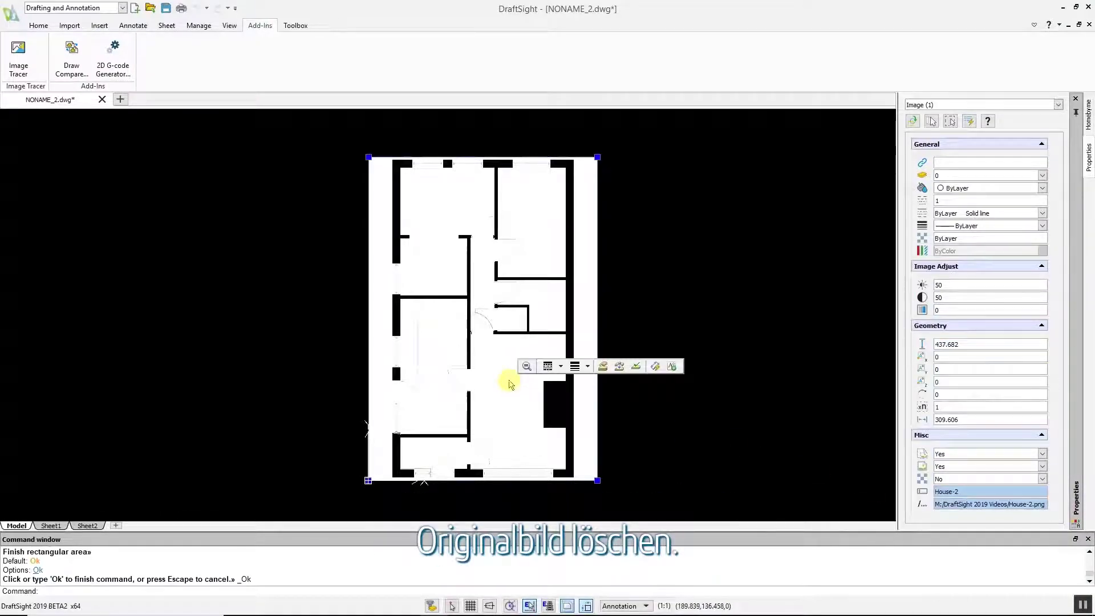
pyautogui.press('Delete')
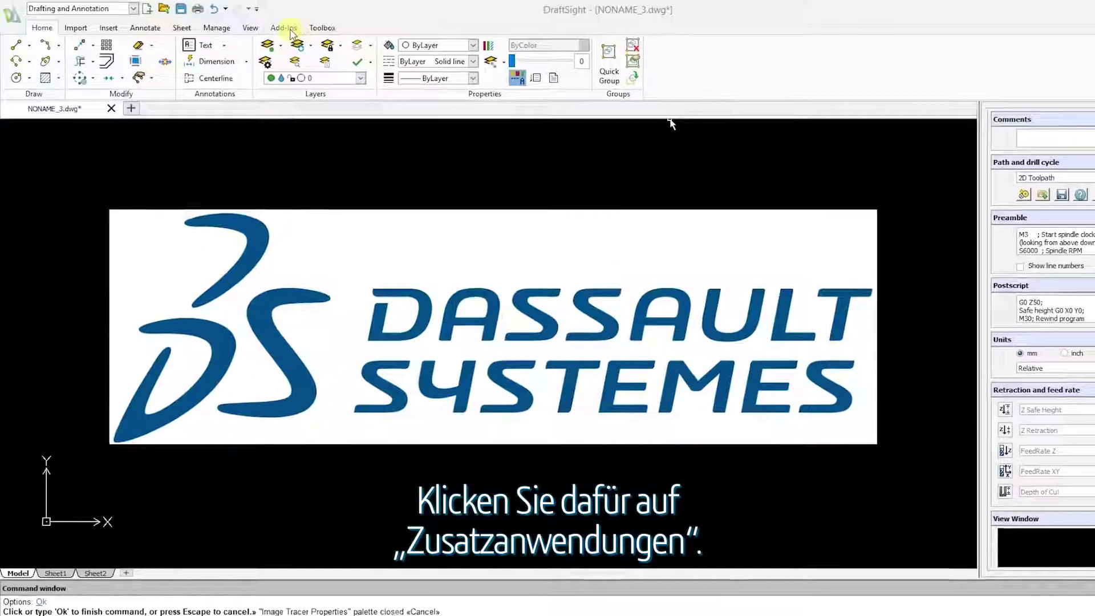
# Step: Trace the Dassault Systèmes logo image with the Image Tracer's Logo profile
pyautogui.click(265, 26)
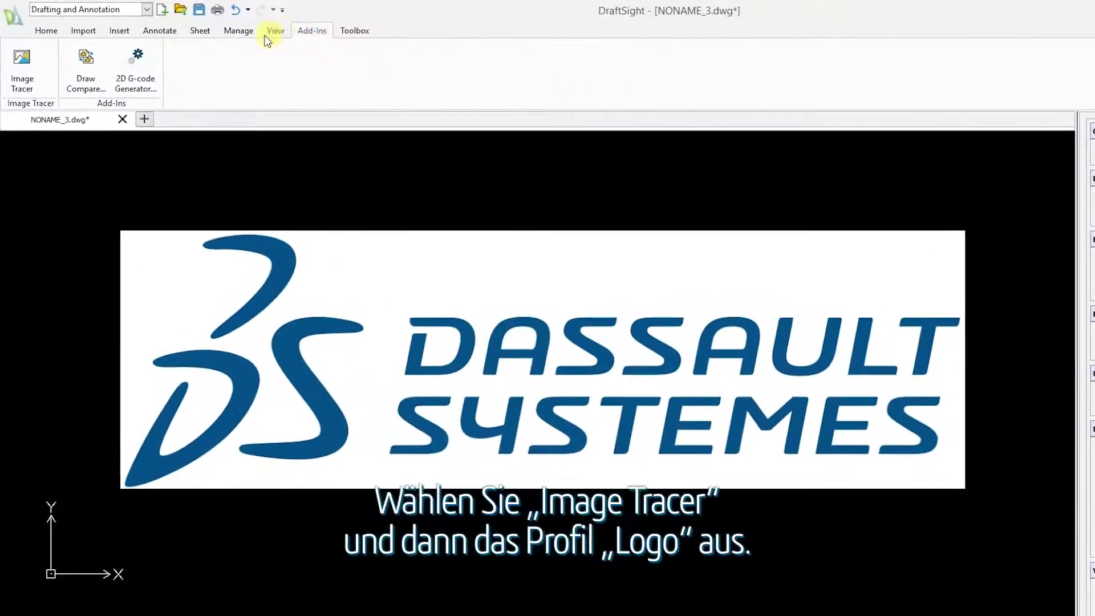
pyautogui.click(31, 80)
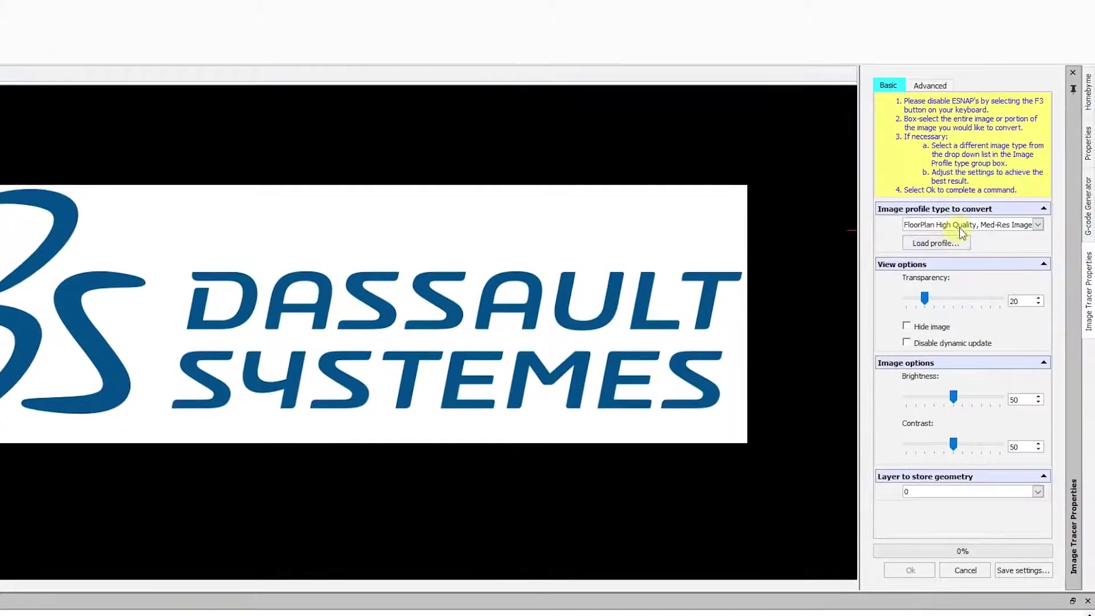
pyautogui.click(959, 226)
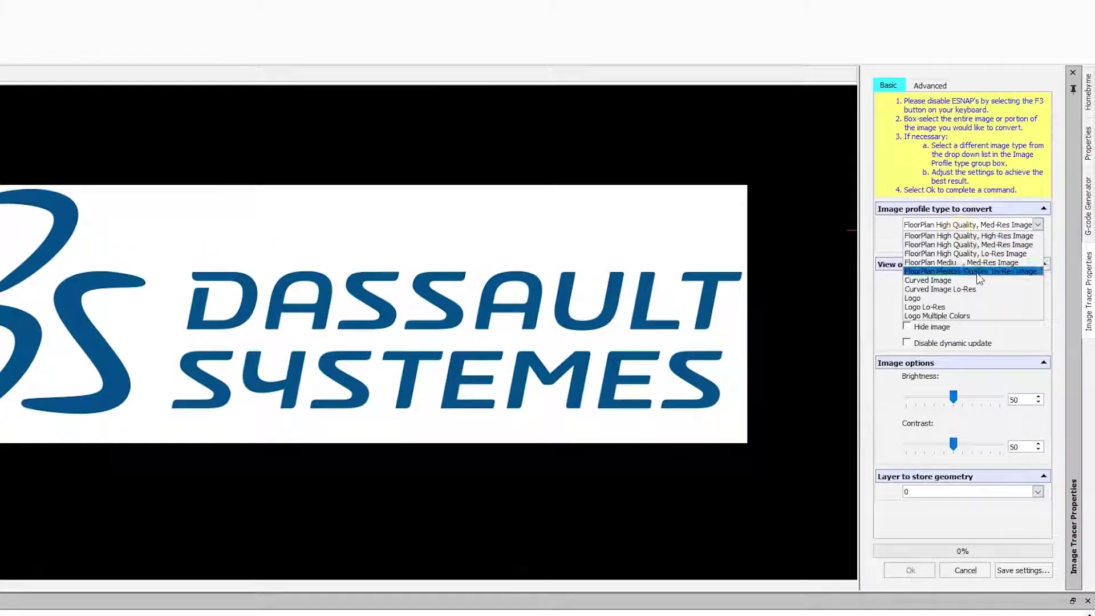
pyautogui.click(995, 300)
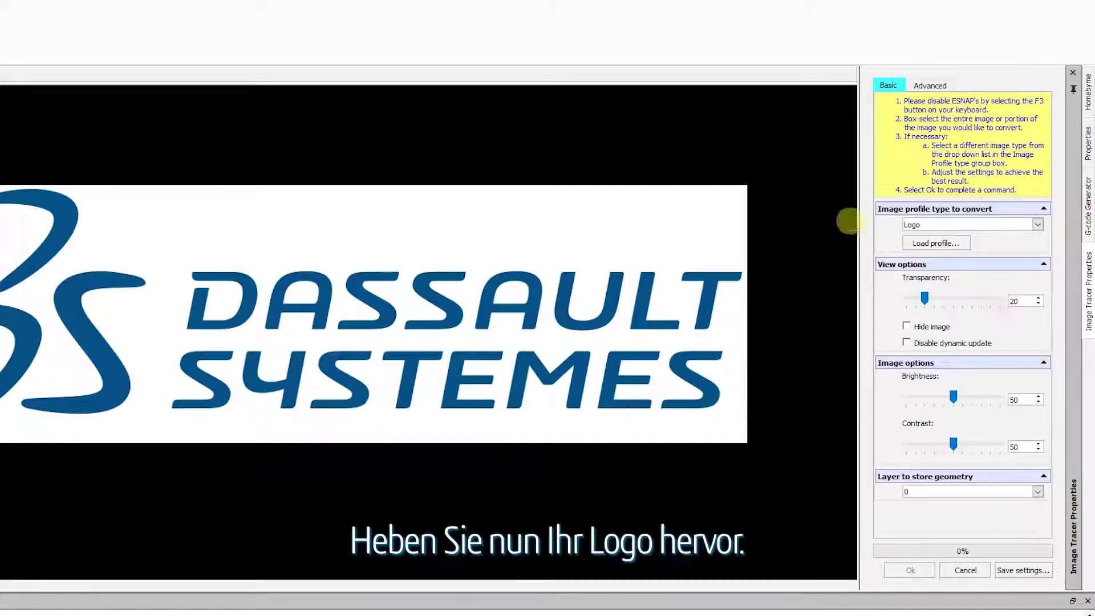
pyautogui.click(818, 163)
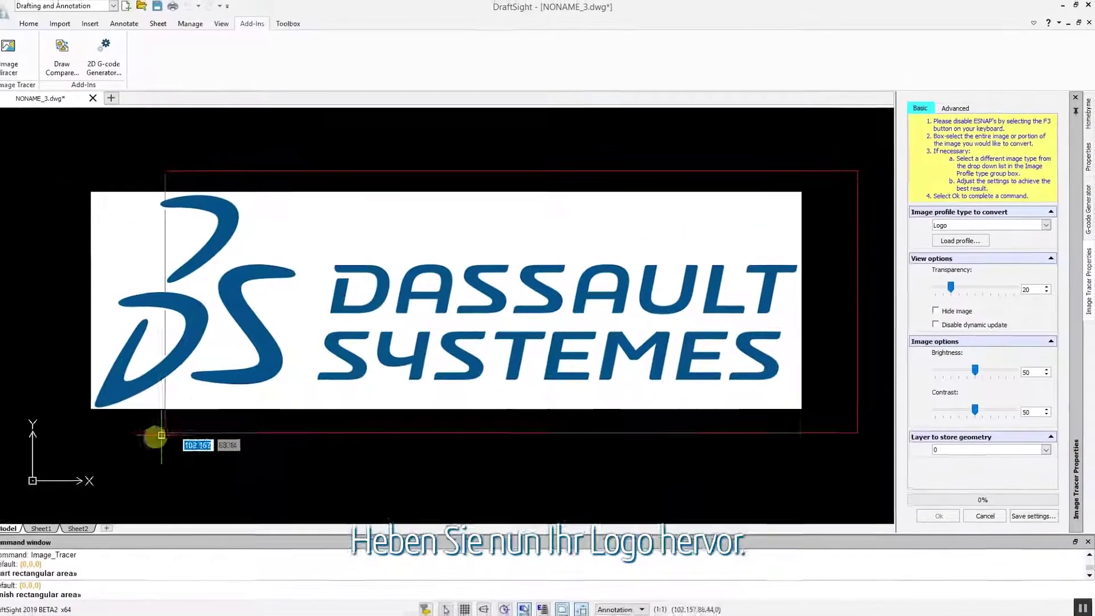
pyautogui.click(85, 427)
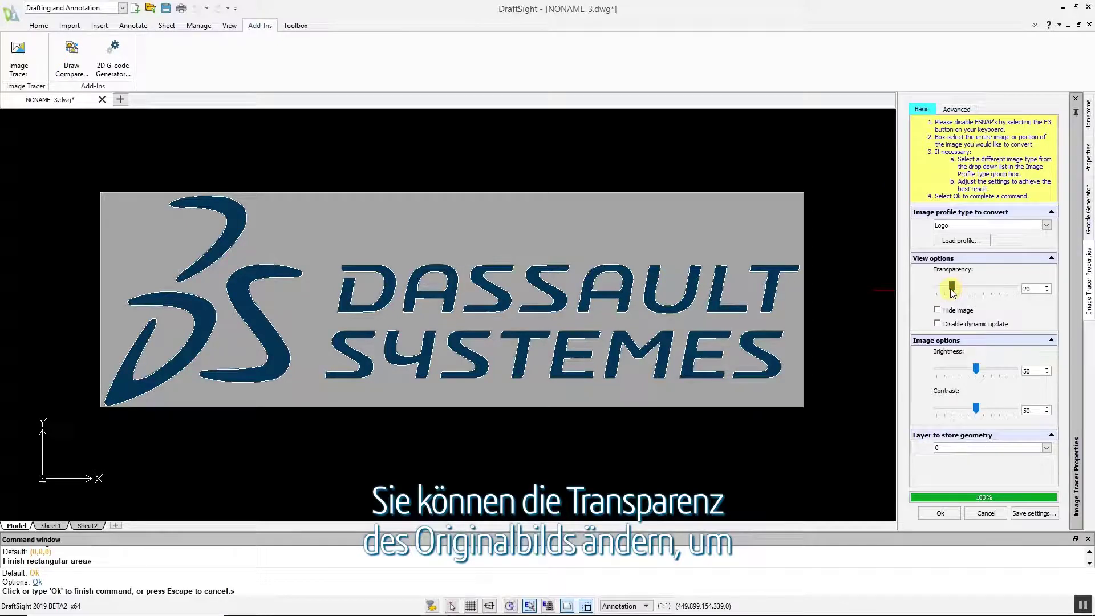
# Step: Raise image transparency to 65, accept the traced logo, and delete its raster
pyautogui.moveTo(952, 293); pyautogui.dragTo(986, 295)
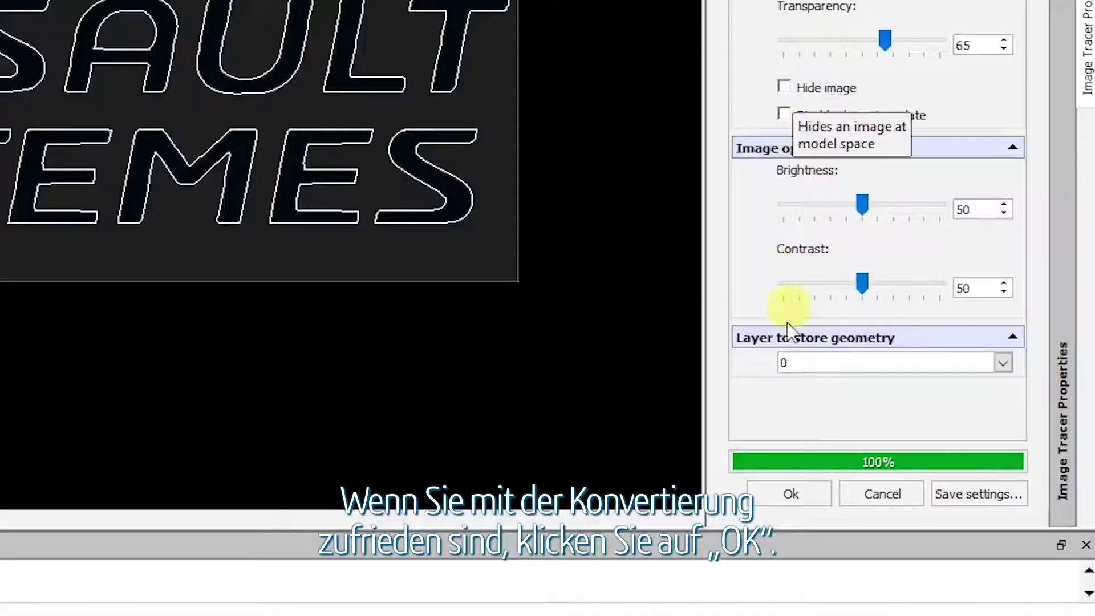
pyautogui.click(800, 501)
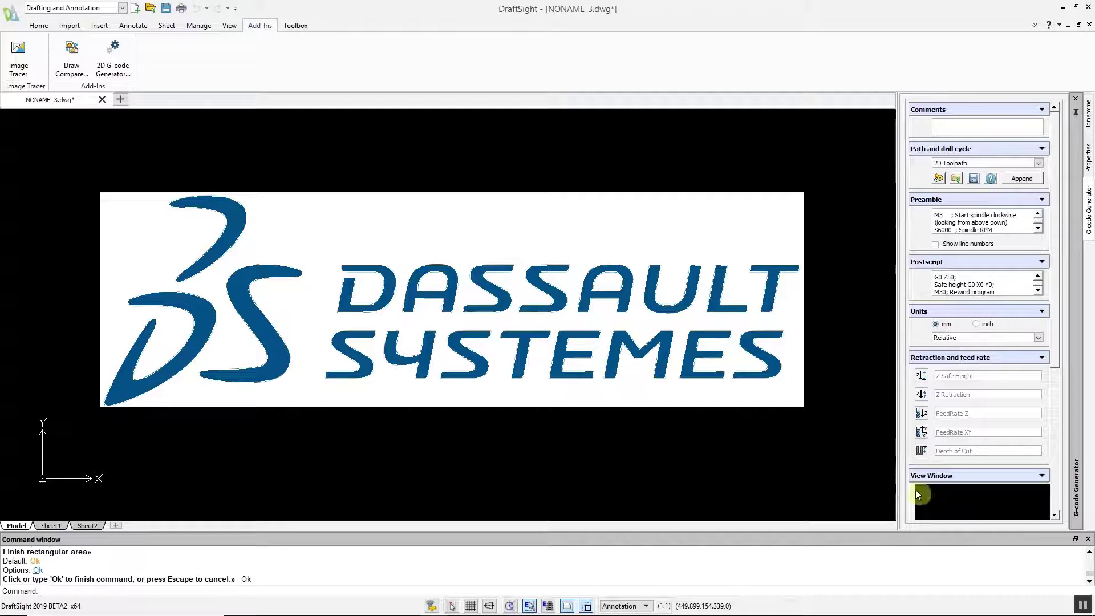
pyautogui.click(802, 409)
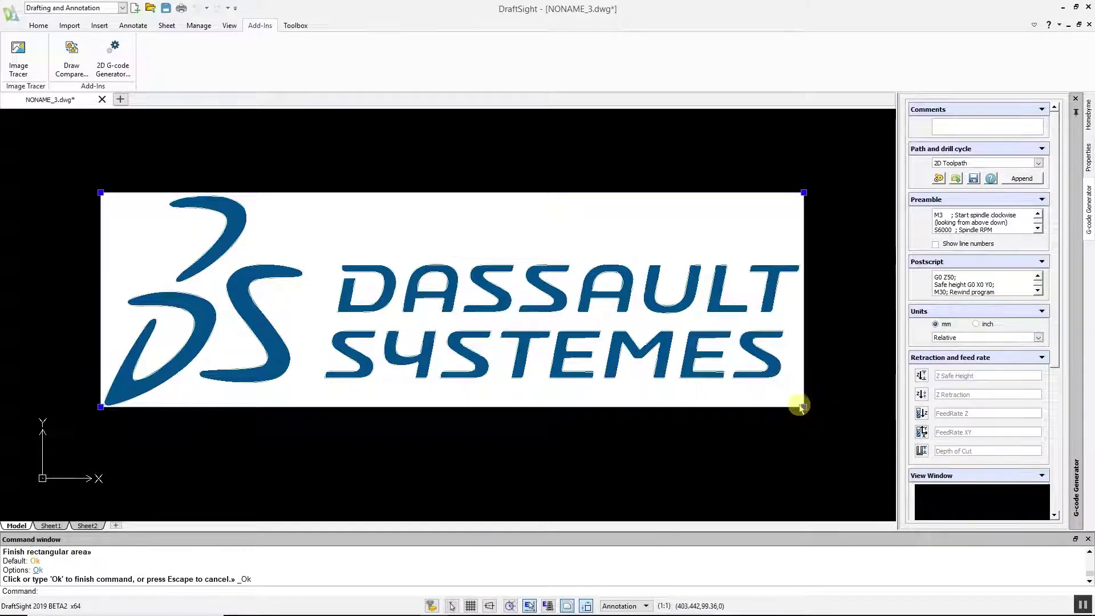
pyautogui.press('Delete')
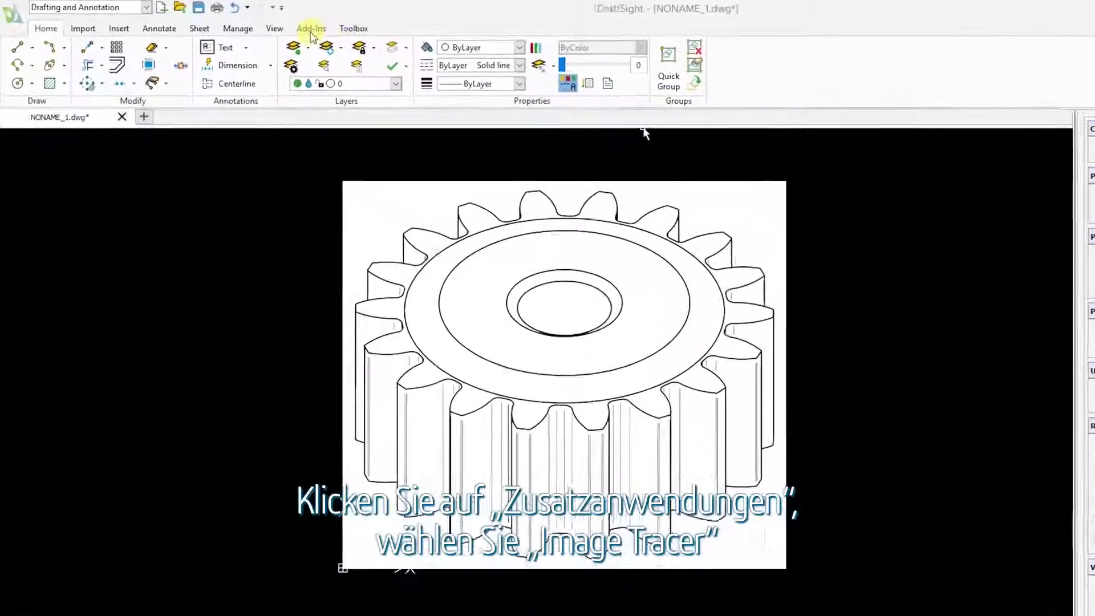
# Step: Start the Image Tracer on the gear drawing with the Curved Image profile
pyautogui.click(311, 35)
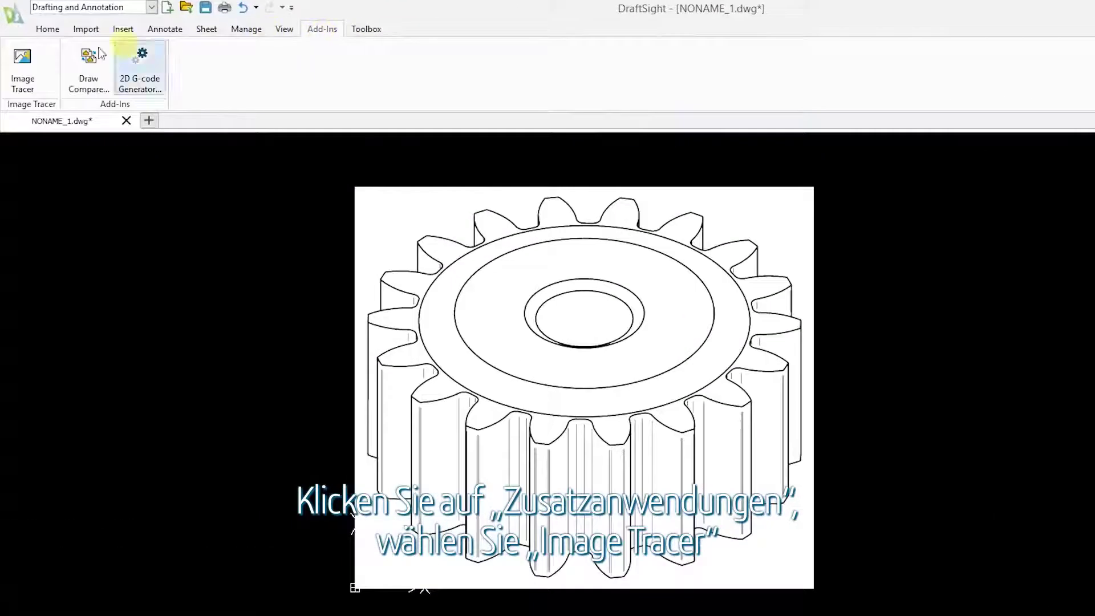
pyautogui.click(25, 72)
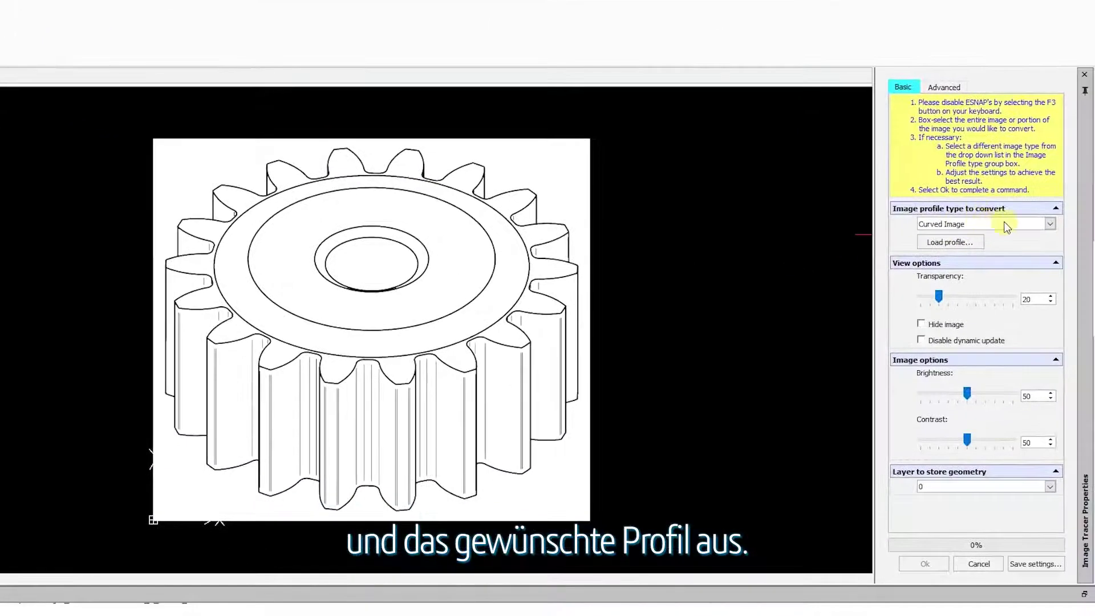
pyautogui.click(1006, 225)
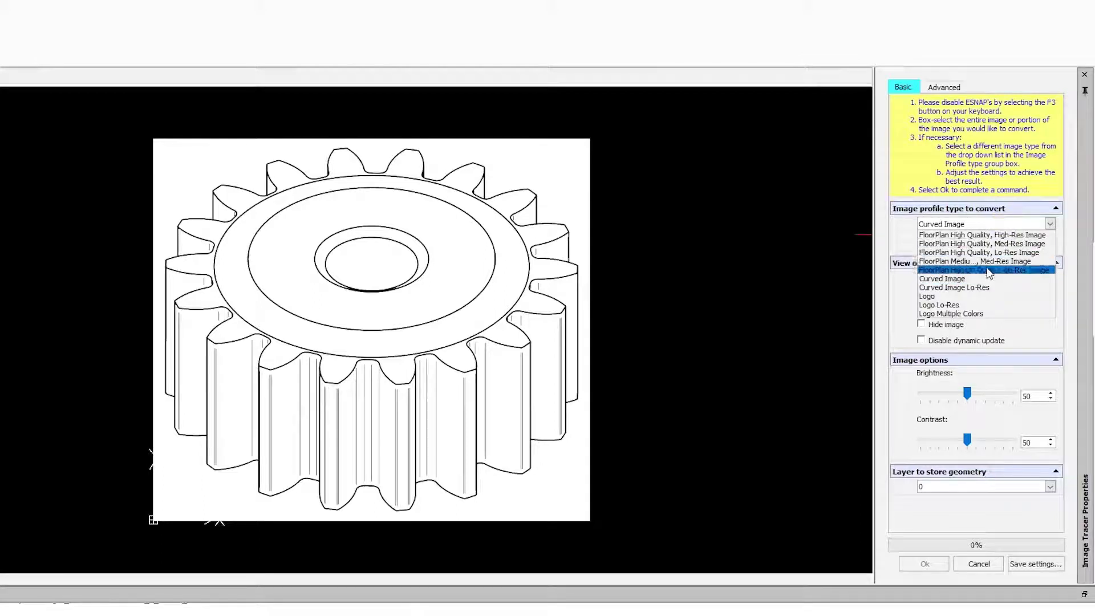
pyautogui.click(981, 278)
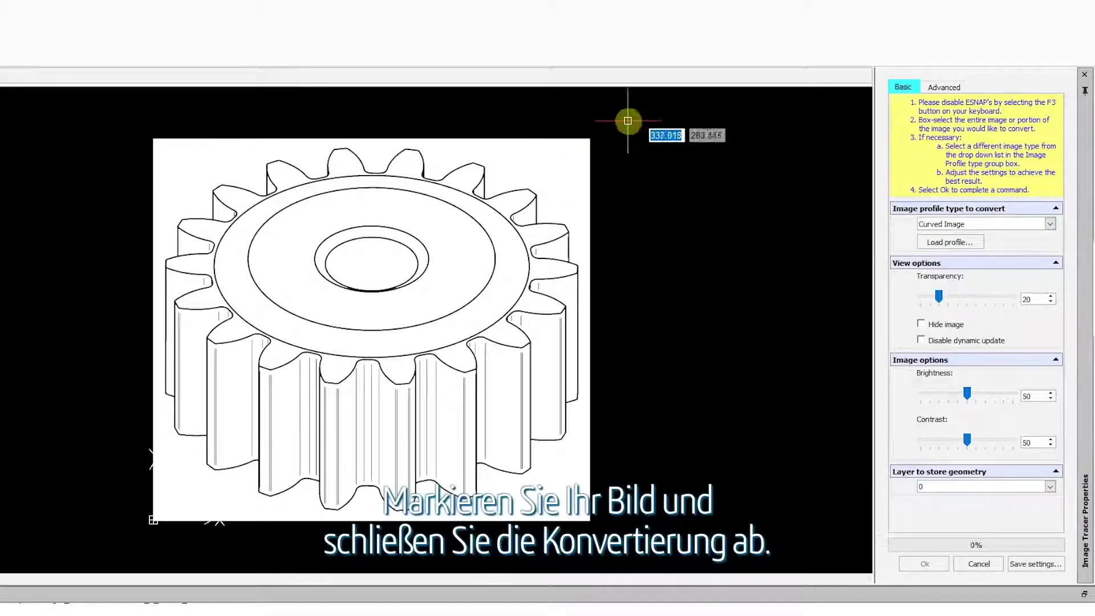
# Step: Trace the gear image, hide the source to inspect lines, then delete the raster
pyautogui.click(664, 119)
pyautogui.click(108, 535)
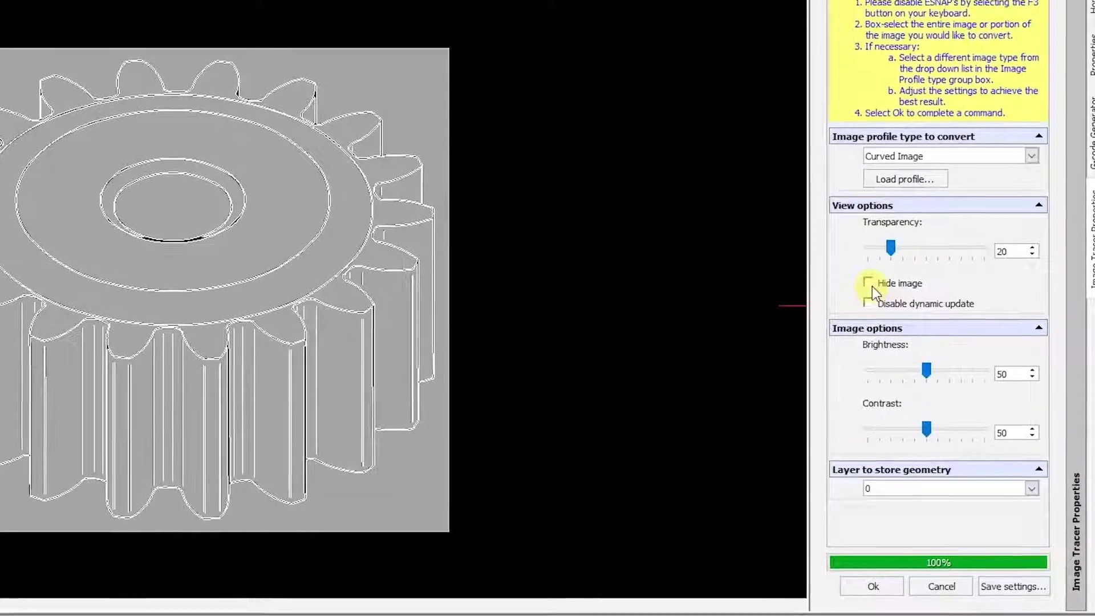
pyautogui.click(872, 287)
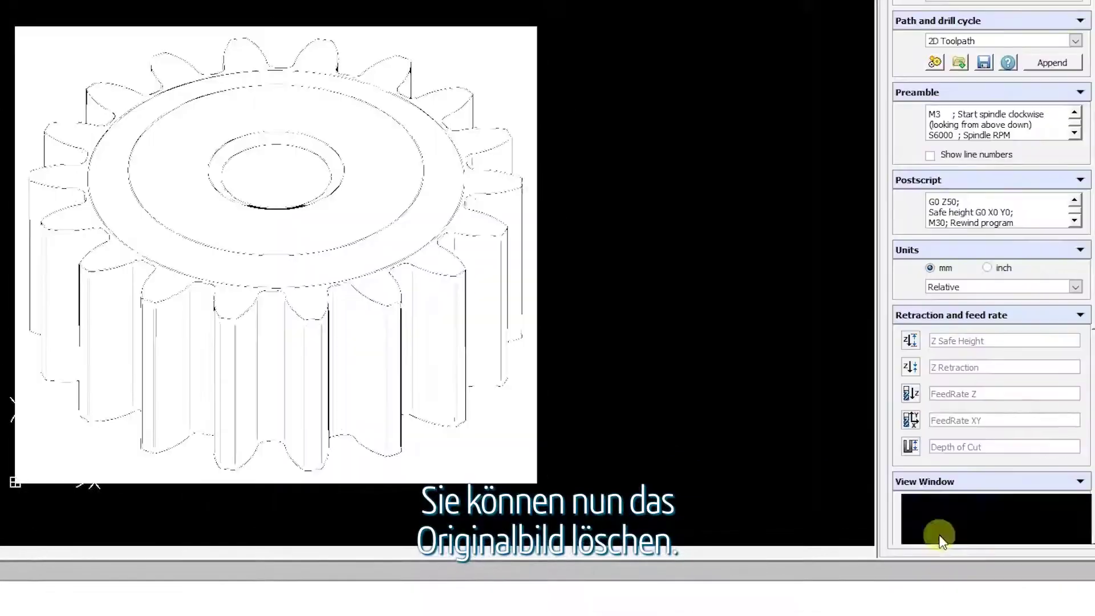
pyautogui.click(493, 480)
pyautogui.press('Delete')
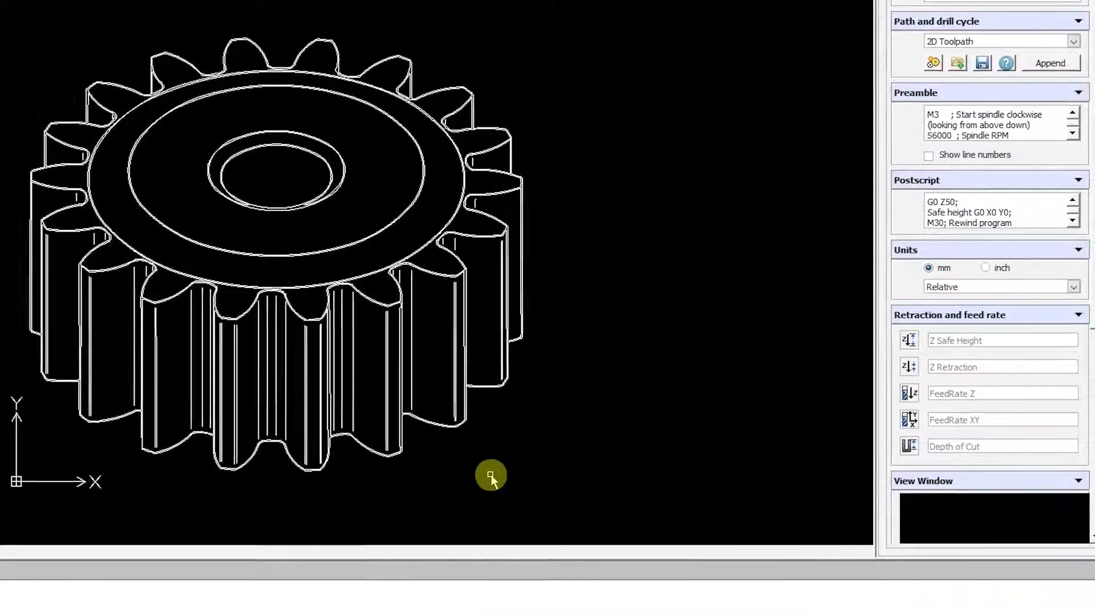